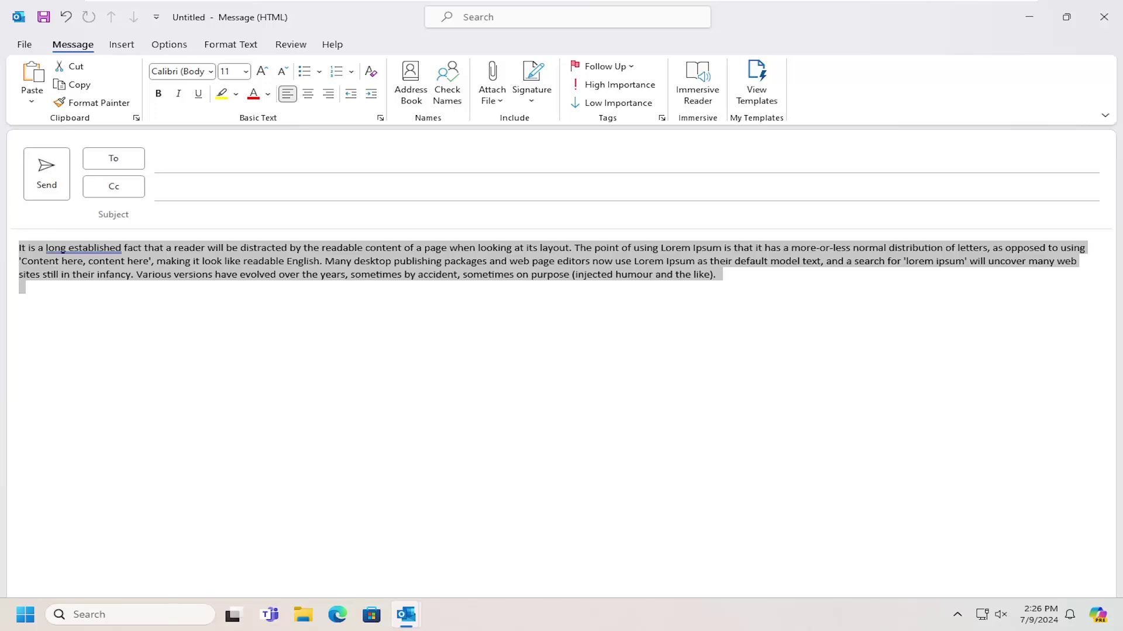
Show the Format Text line spacing dropdown for the message, with 1.0 current.
click(350, 287)
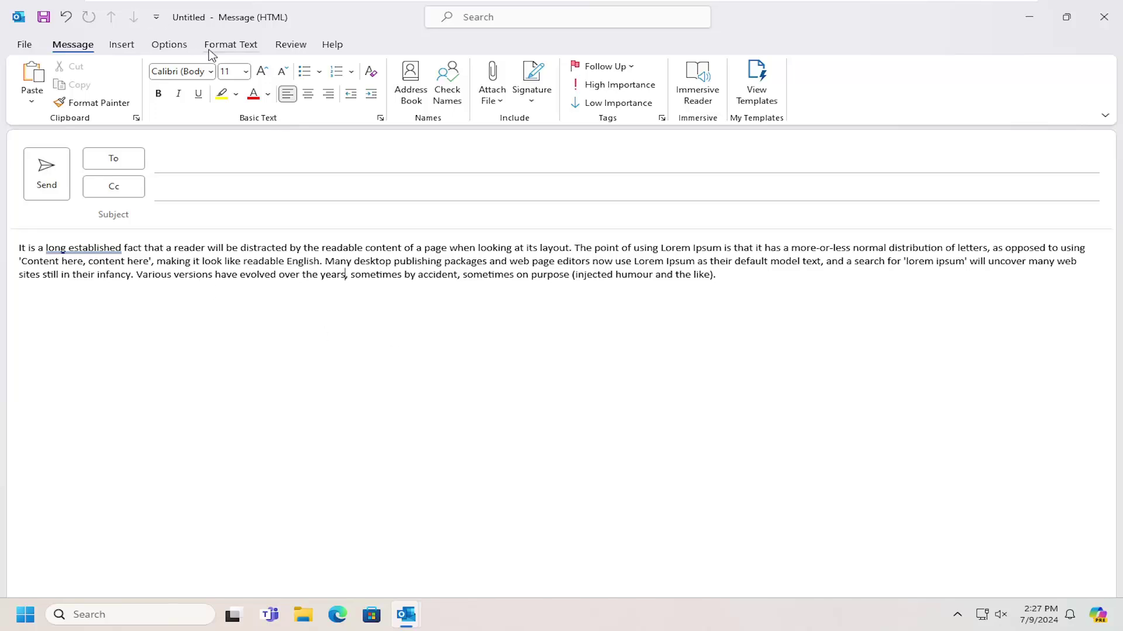
click(229, 45)
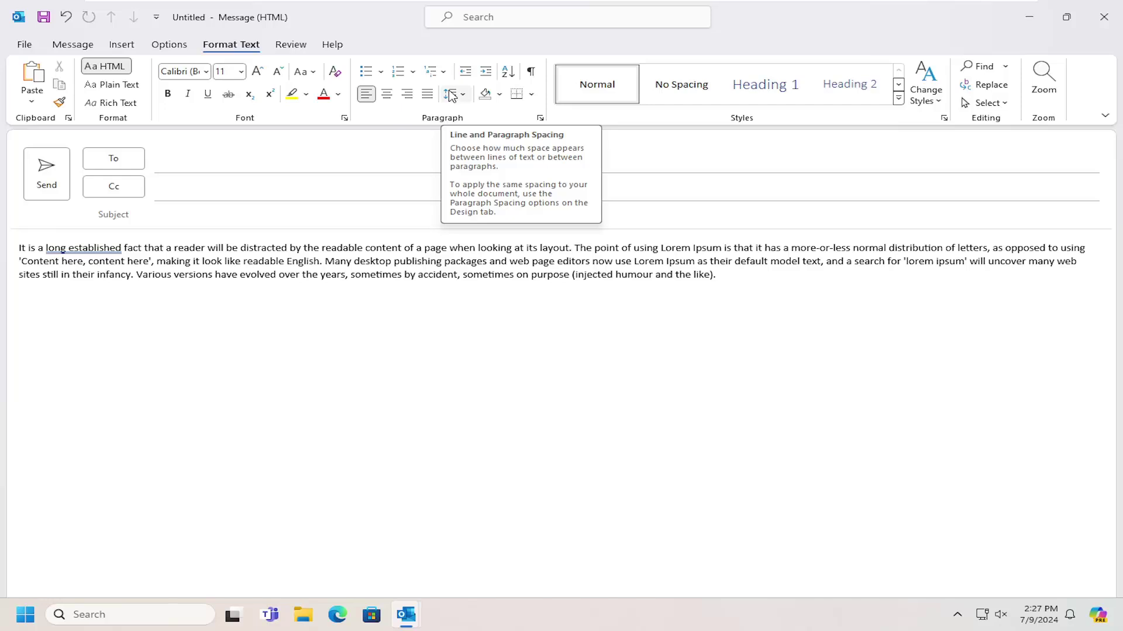
click(453, 97)
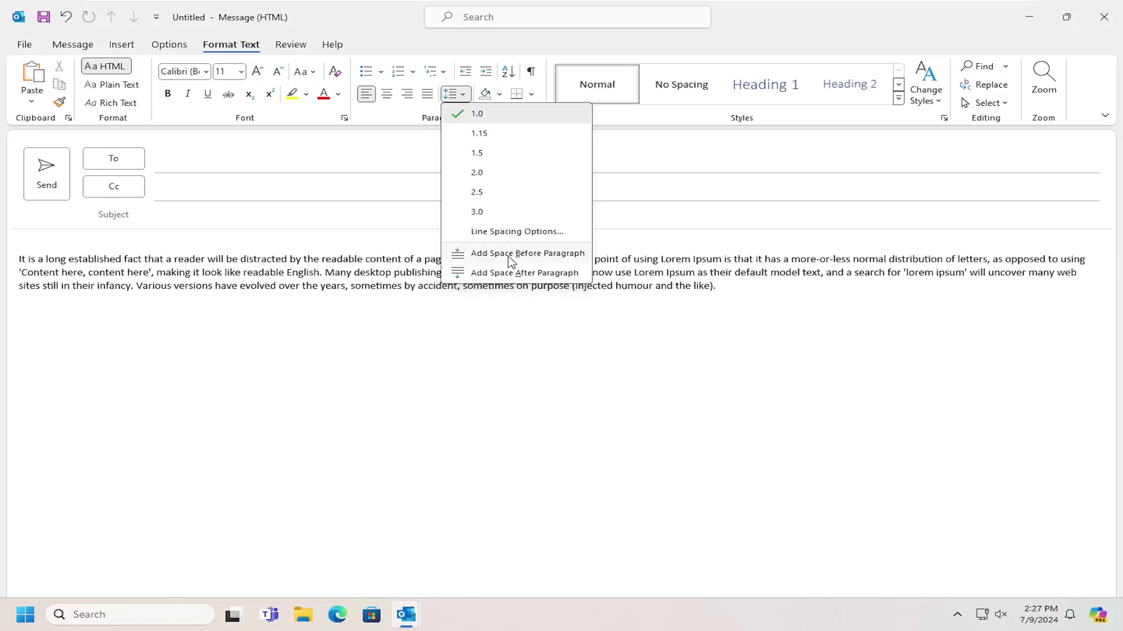
Review the Paragraph dialog's single spacing with no extra space, then close it unchanged.
click(489, 234)
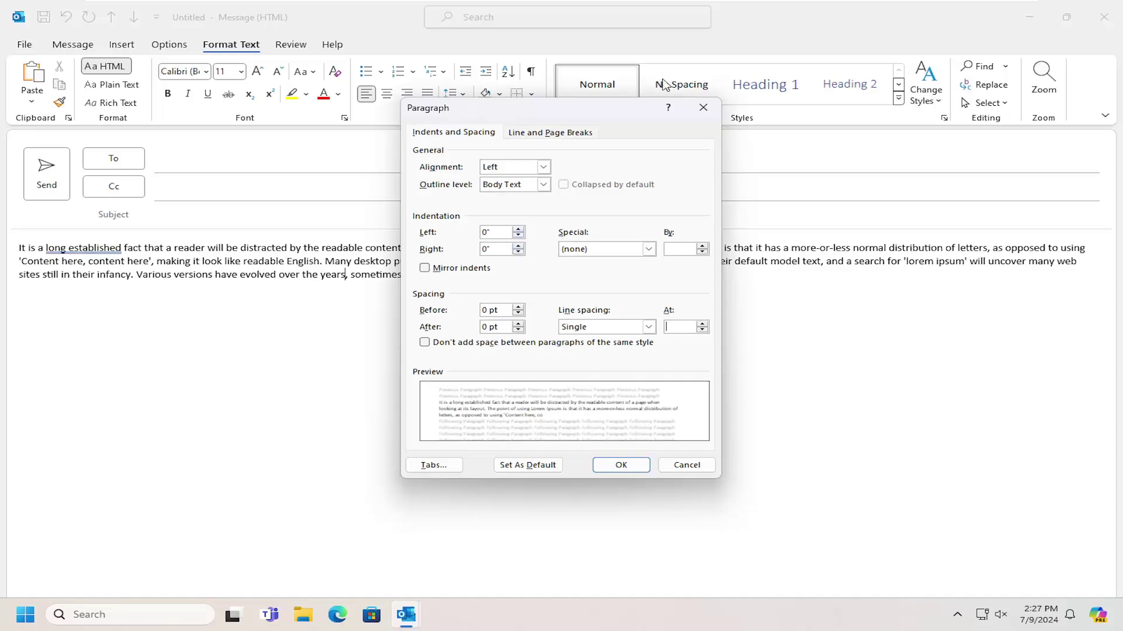
click(701, 108)
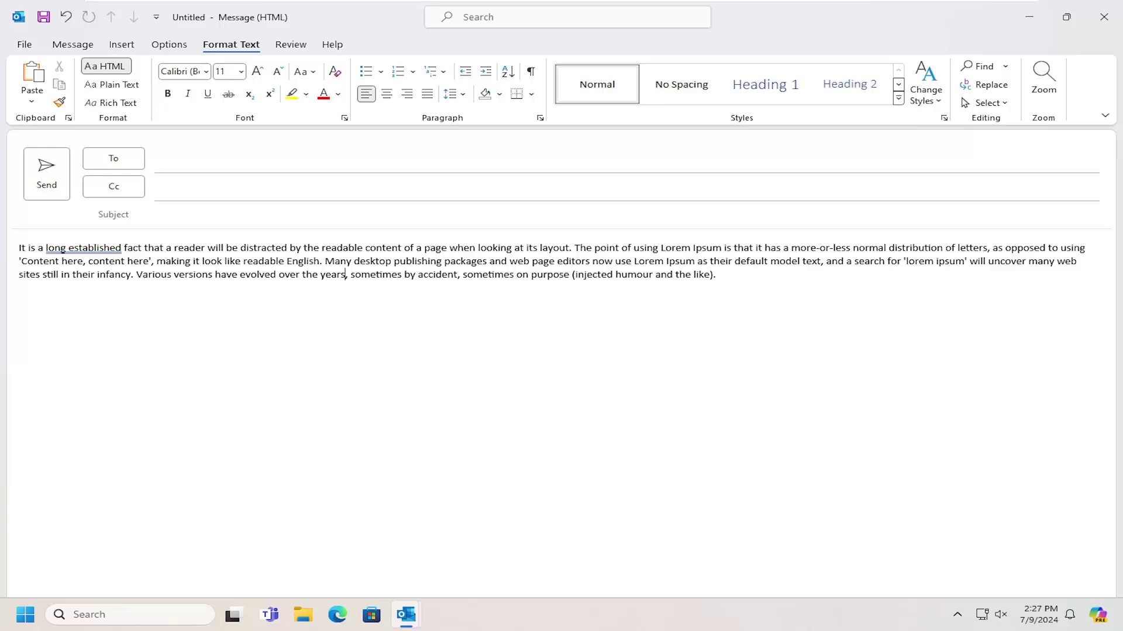